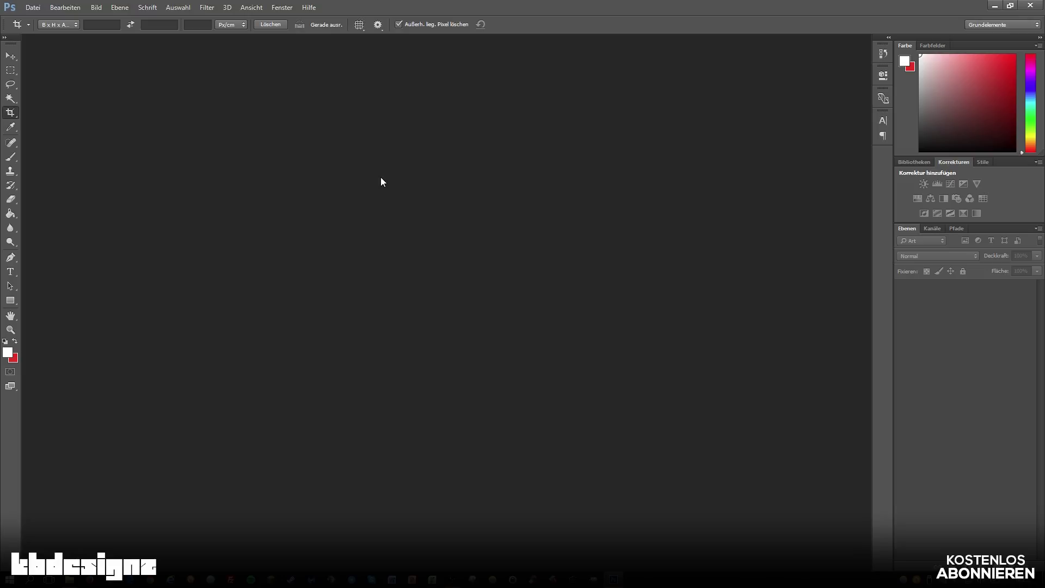
# Start Importieren > Videoframes in Ebenen and pick the mp4 clip in the TUTORIAL folder.
pyautogui.click(33, 7)
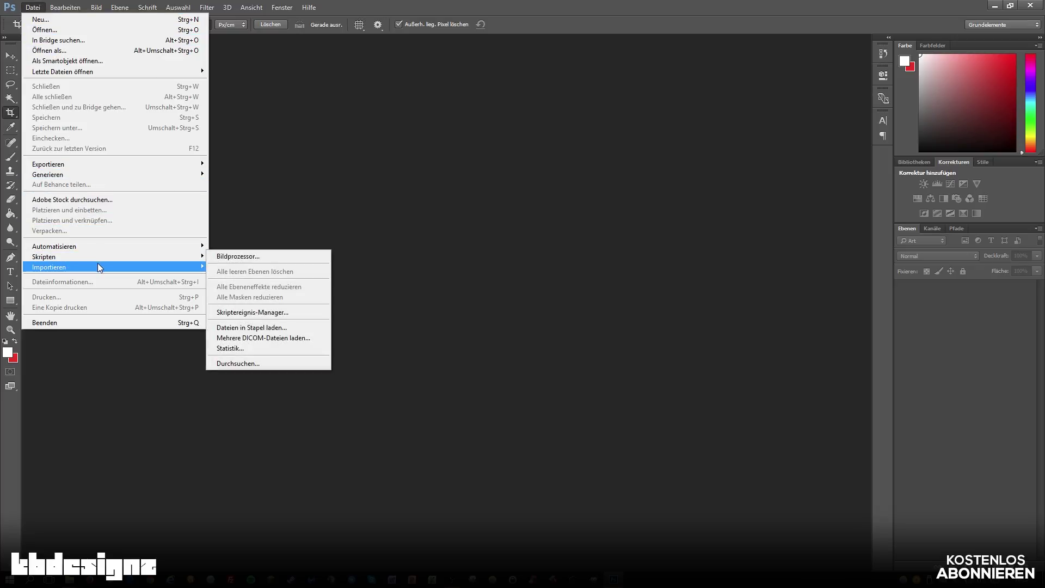
pyautogui.moveTo(114, 266)
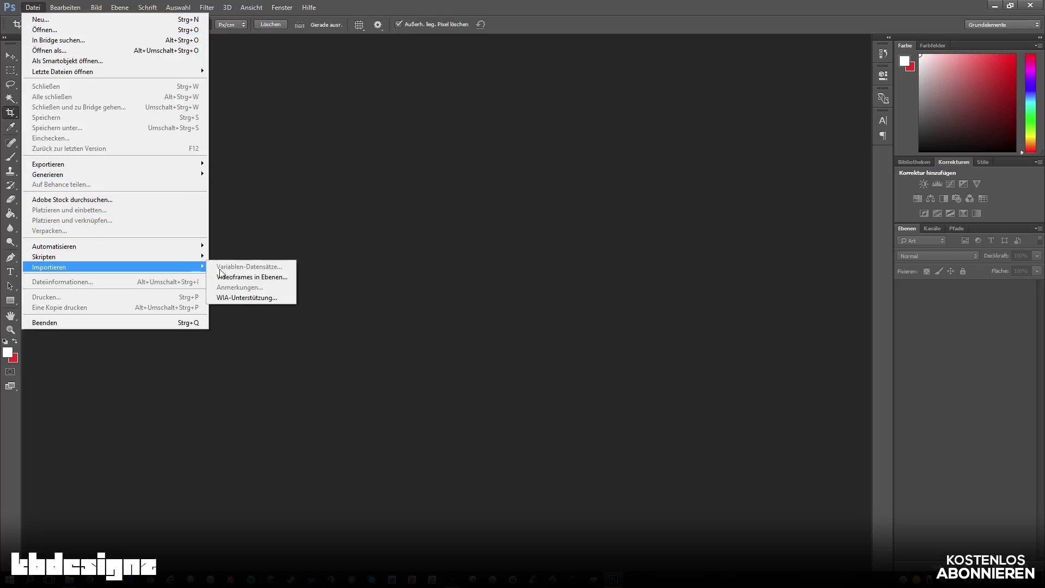
pyautogui.click(237, 276)
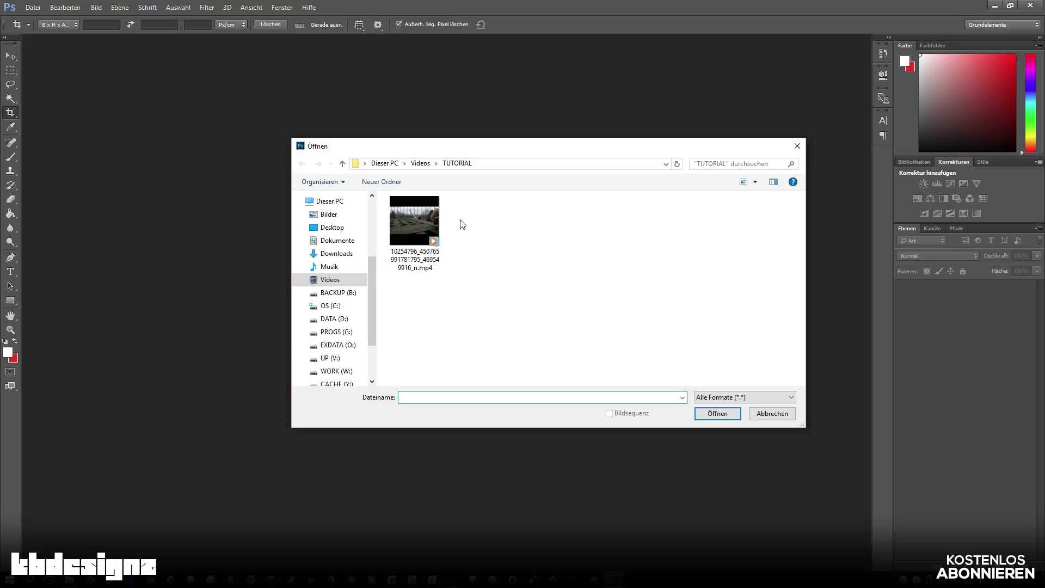
pyautogui.click(432, 215)
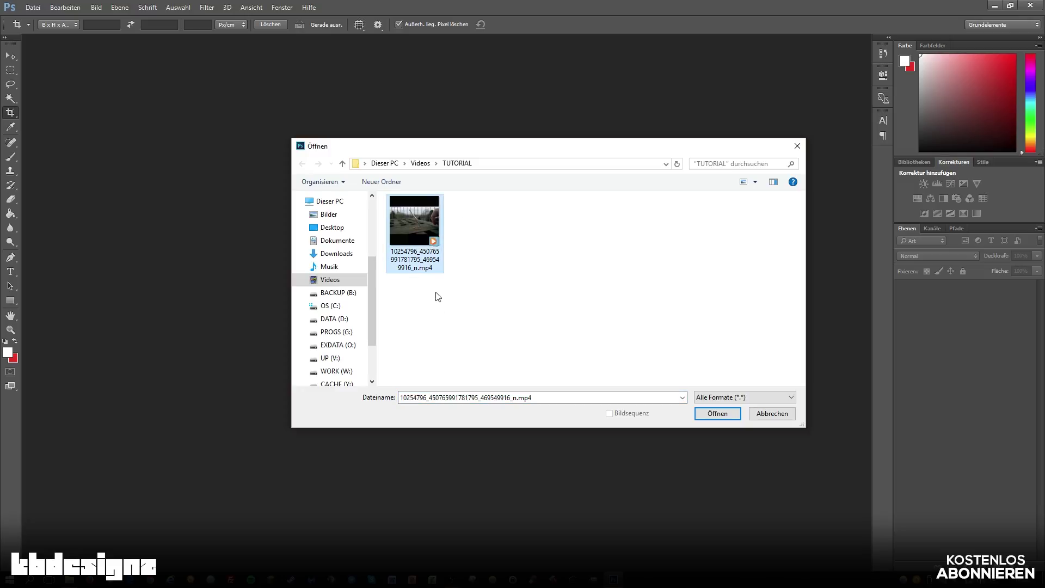
# Import the whole mp4 clip as layers, with Von Anfang bis Ende and Frame-Animation erstellen kept on.
pyautogui.click(711, 415)
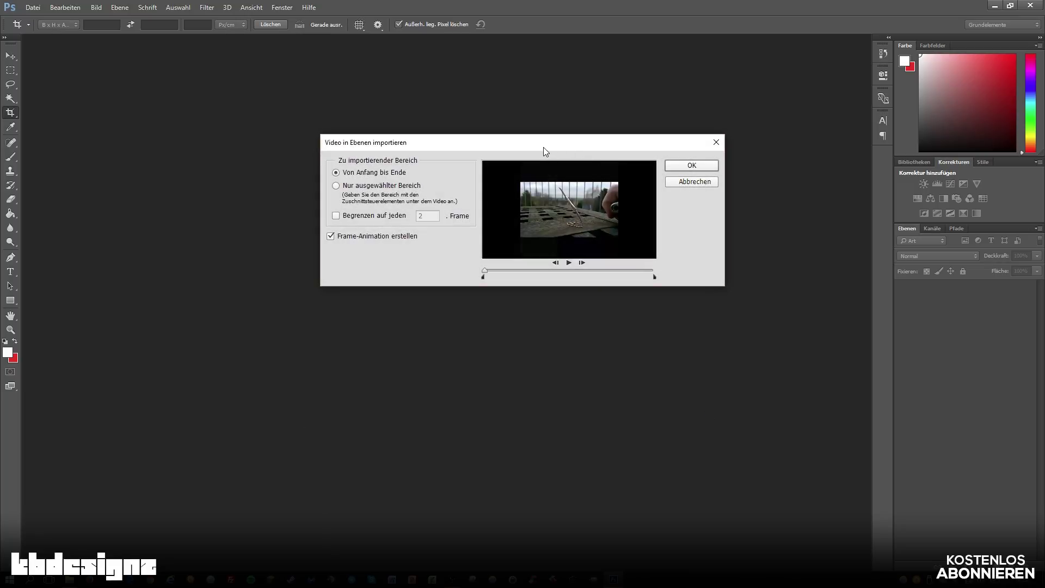
pyautogui.moveTo(546, 150); pyautogui.dragTo(549, 187)
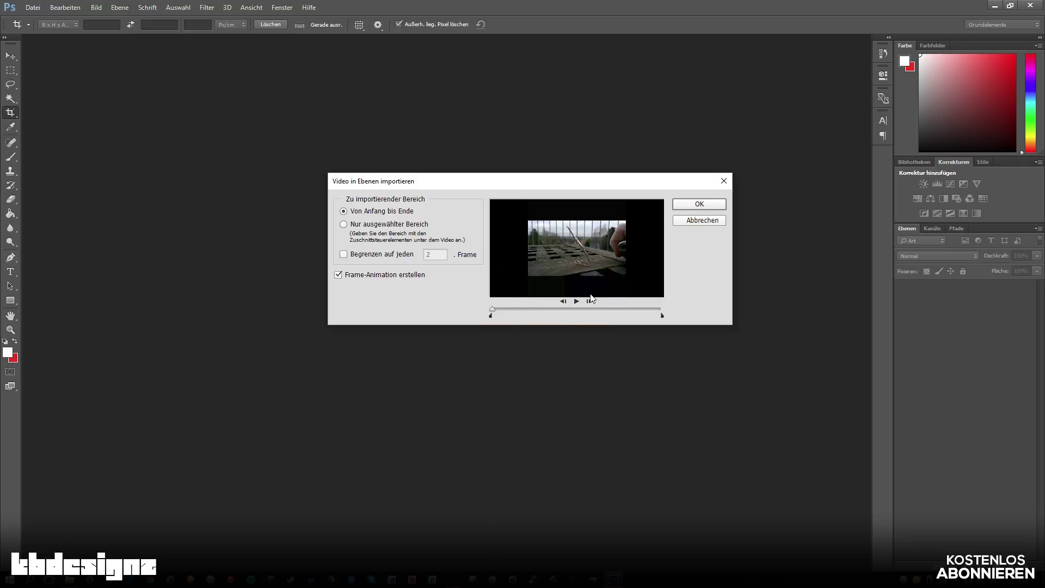
pyautogui.moveTo(492, 317)
pyautogui.mouseDown()
pyautogui.moveTo(564, 318)
pyautogui.moveTo(449, 308)
pyautogui.mouseUp()
pyautogui.click(699, 204)
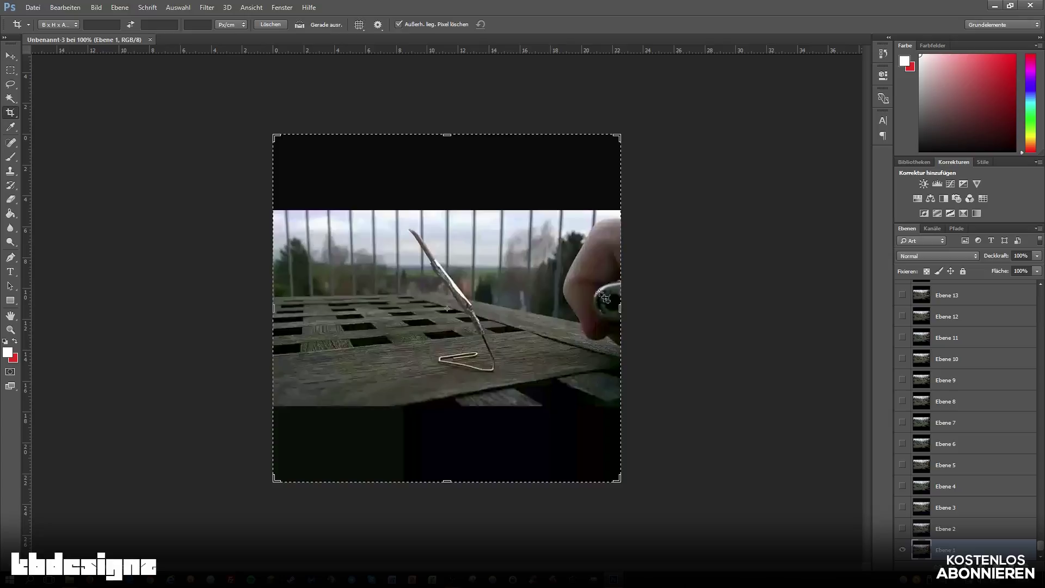
# Switch to the Rectangular Marquee tool, browse the frame layers and make Ebene 3 active.
pyautogui.click(7, 71)
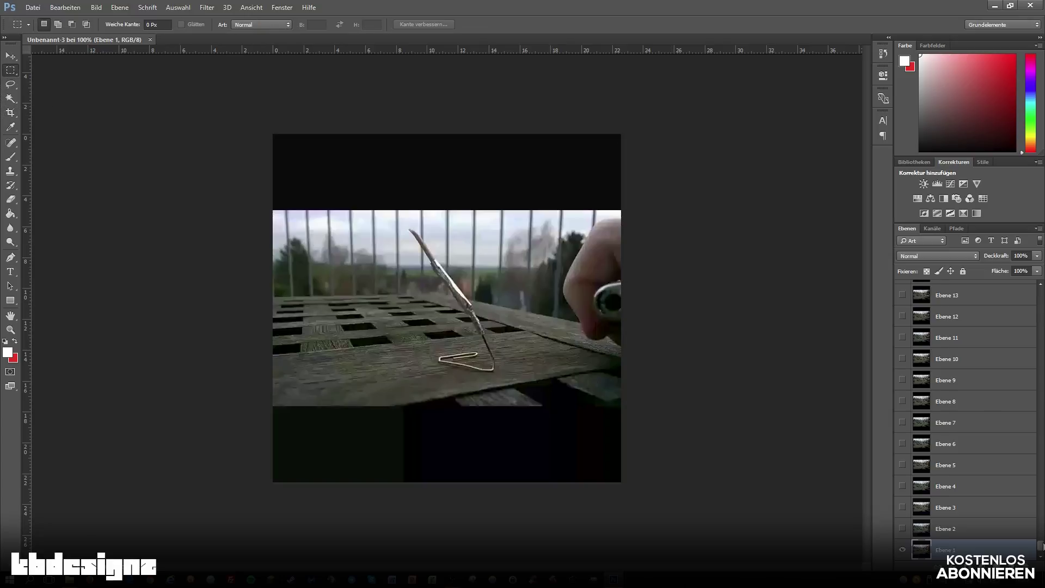
pyautogui.moveTo(1043, 546); pyautogui.dragTo(1041, 234)
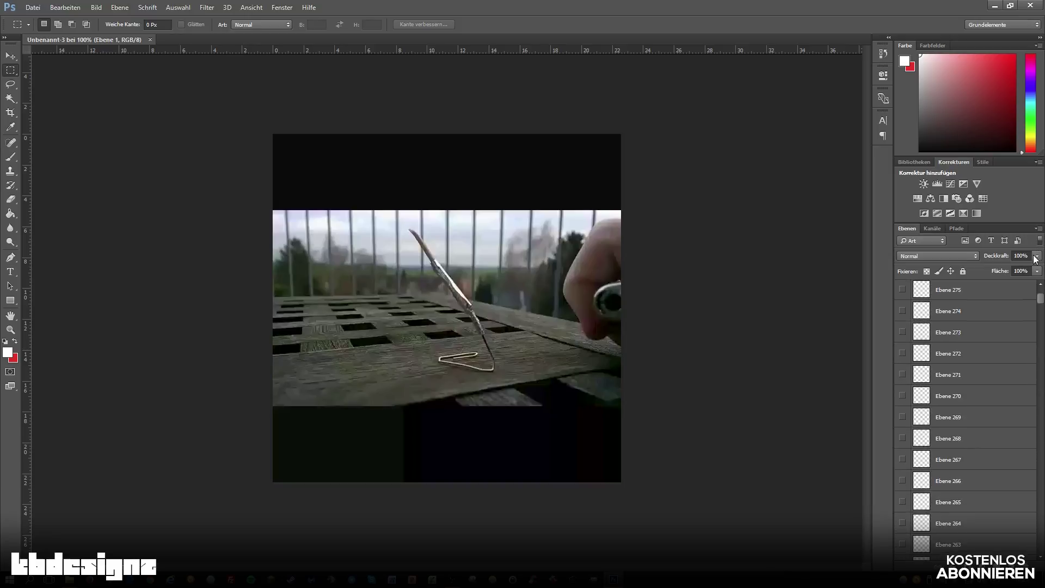
pyautogui.moveTo(1040, 298); pyautogui.dragTo(1040, 566)
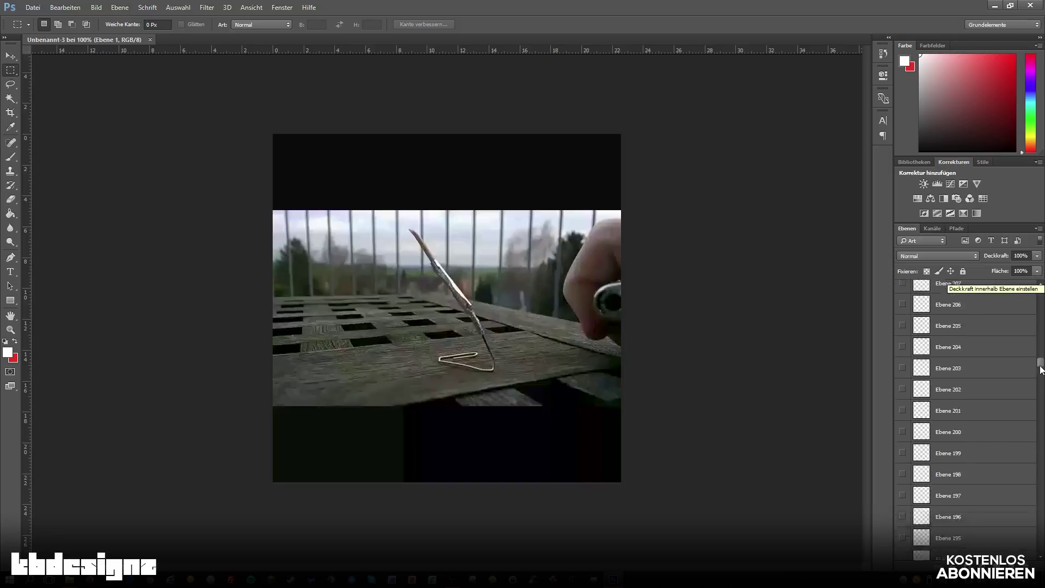
pyautogui.moveTo(1040, 567)
pyautogui.mouseDown()
pyautogui.moveTo(1042, 284)
pyautogui.moveTo(1041, 566)
pyautogui.moveTo(1042, 308)
pyautogui.mouseUp()
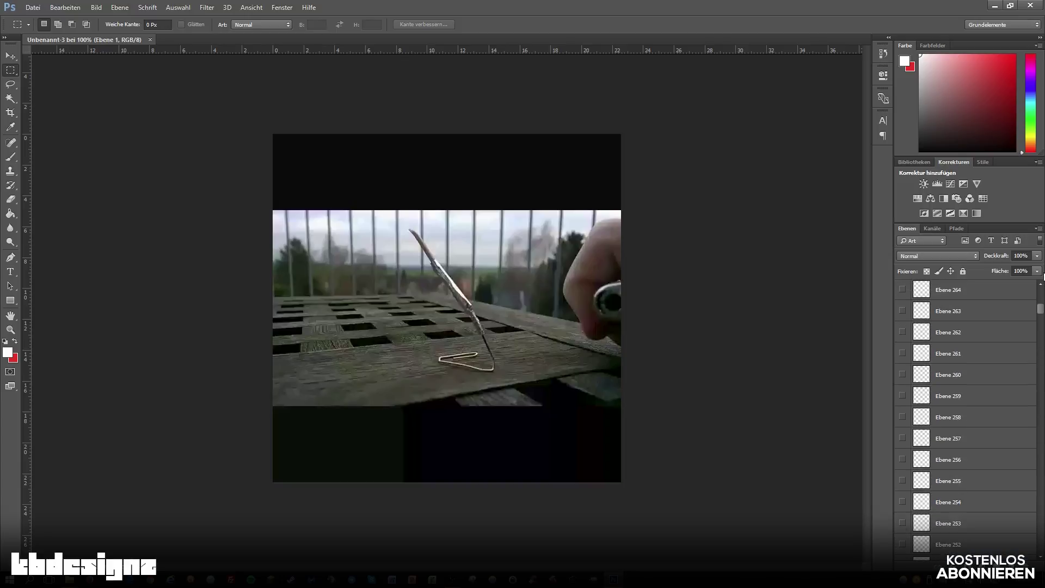
pyautogui.scroll(5, 1042, 281)
pyautogui.moveTo(1042, 280); pyautogui.dragTo(1040, 566)
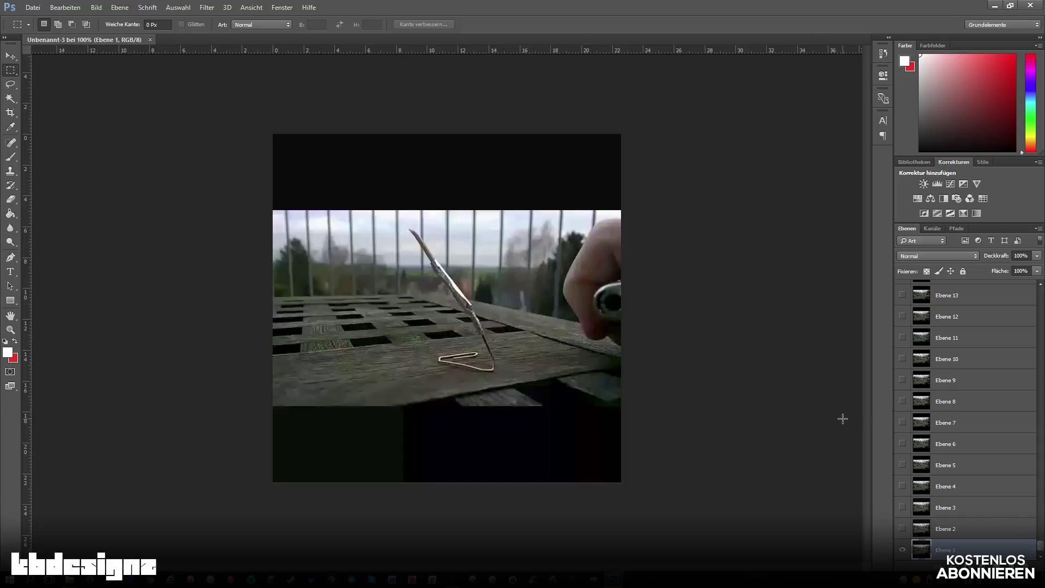
pyautogui.click(949, 534)
pyautogui.click(947, 510)
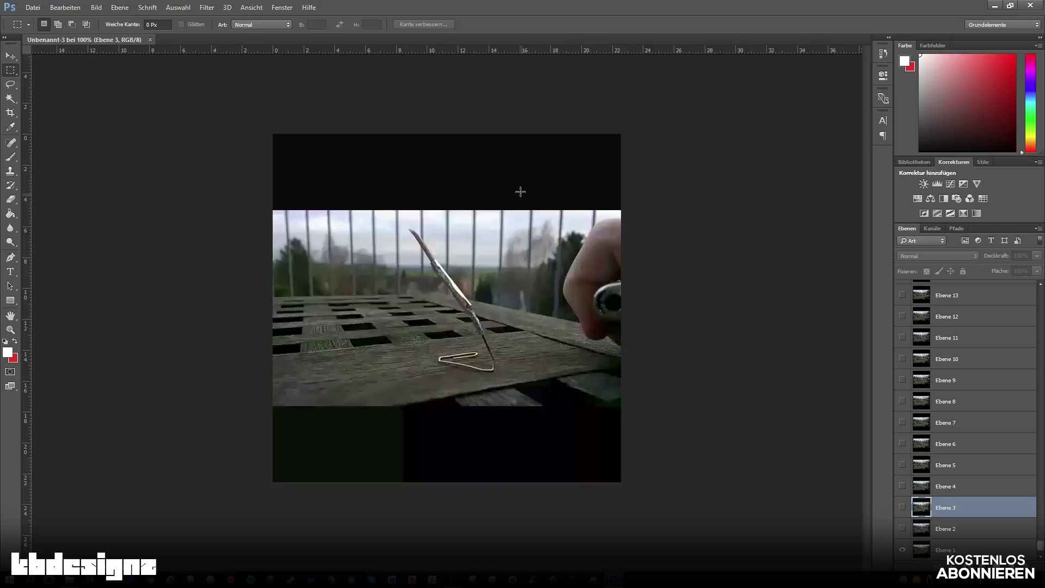
# Show the Zeitleiste timeline, play the animation, stop, jump to frame 148 and play again.
pyautogui.click(279, 7)
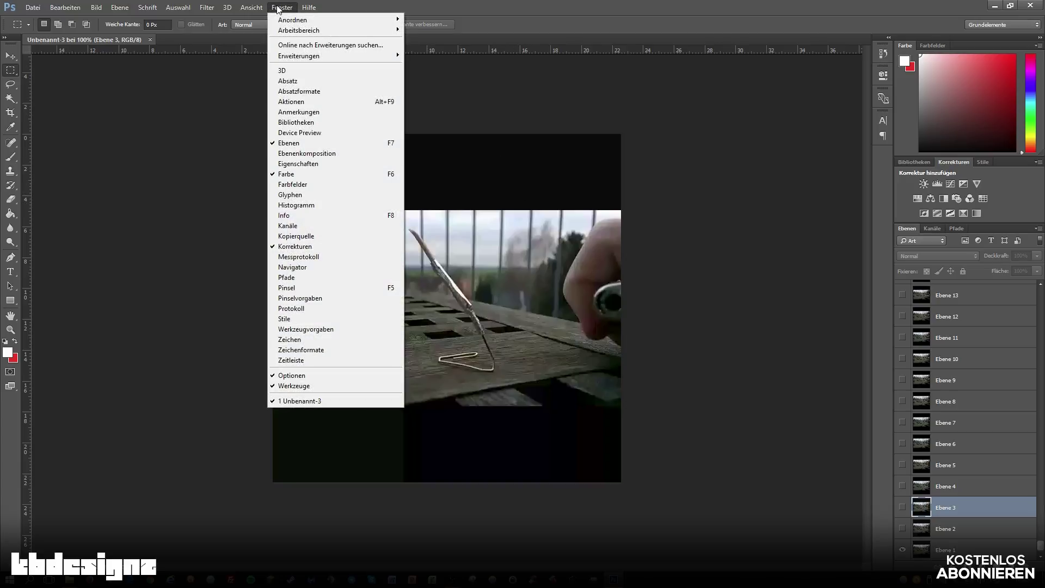
pyautogui.click(294, 359)
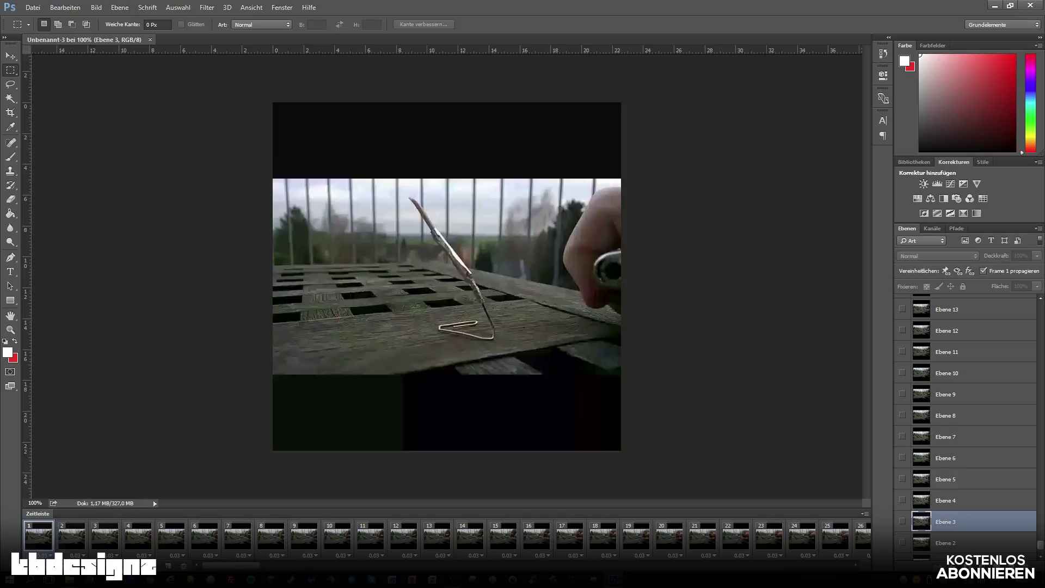
pyautogui.click(122, 567)
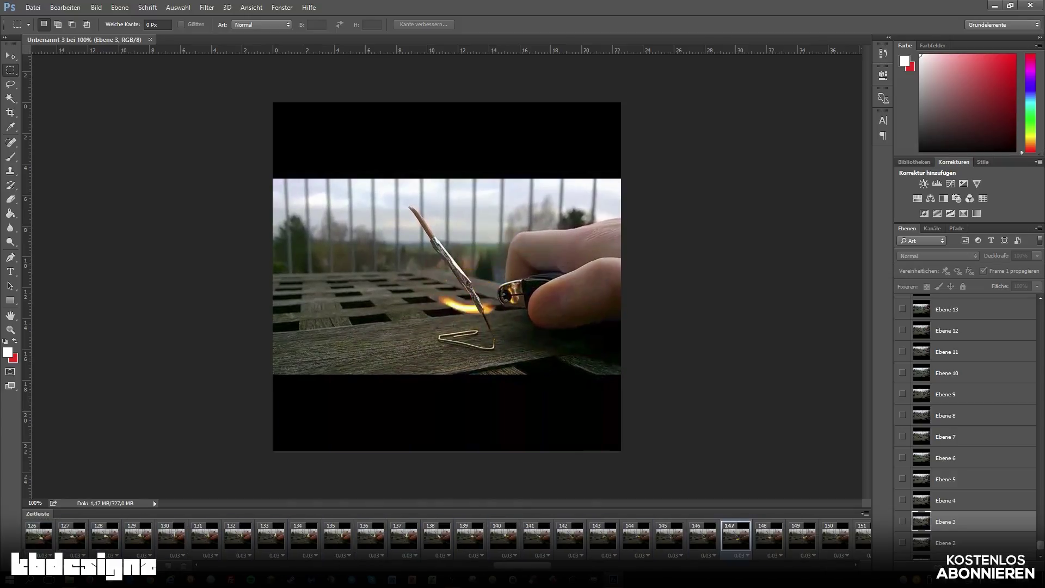
pyautogui.press('space')
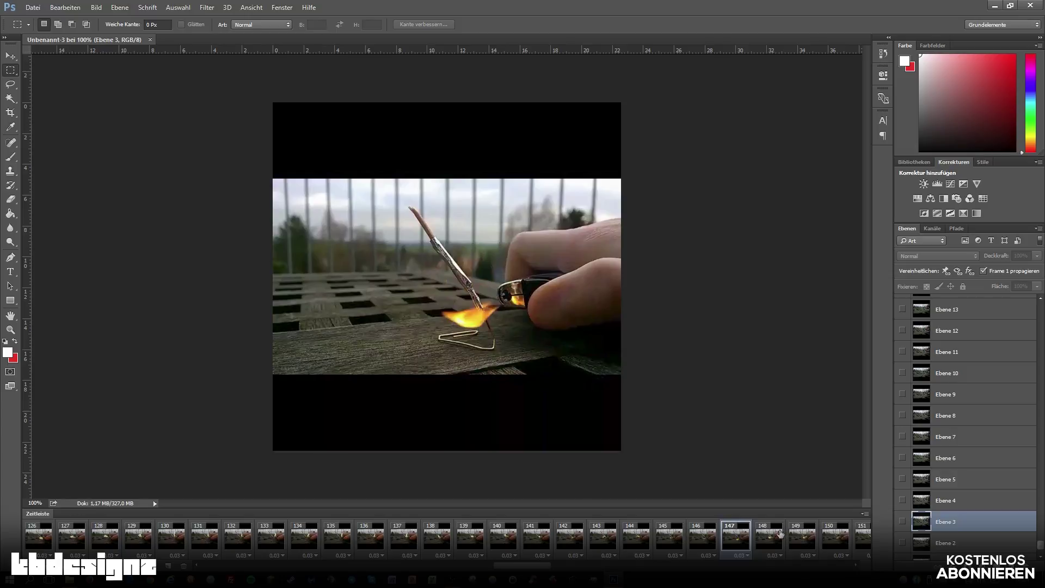
pyautogui.click(780, 534)
pyautogui.press('space')
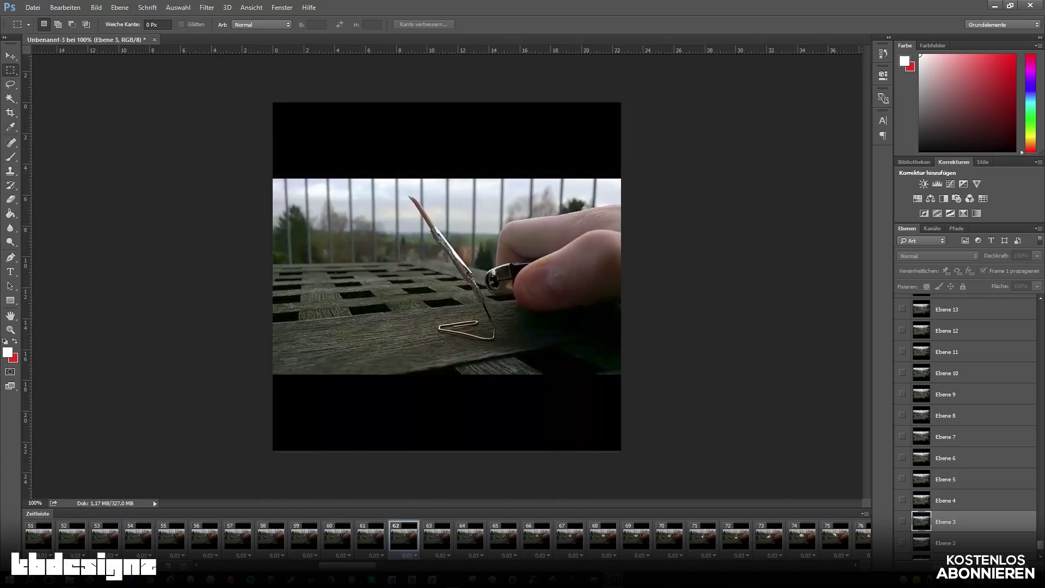
pyautogui.click(35, 566)
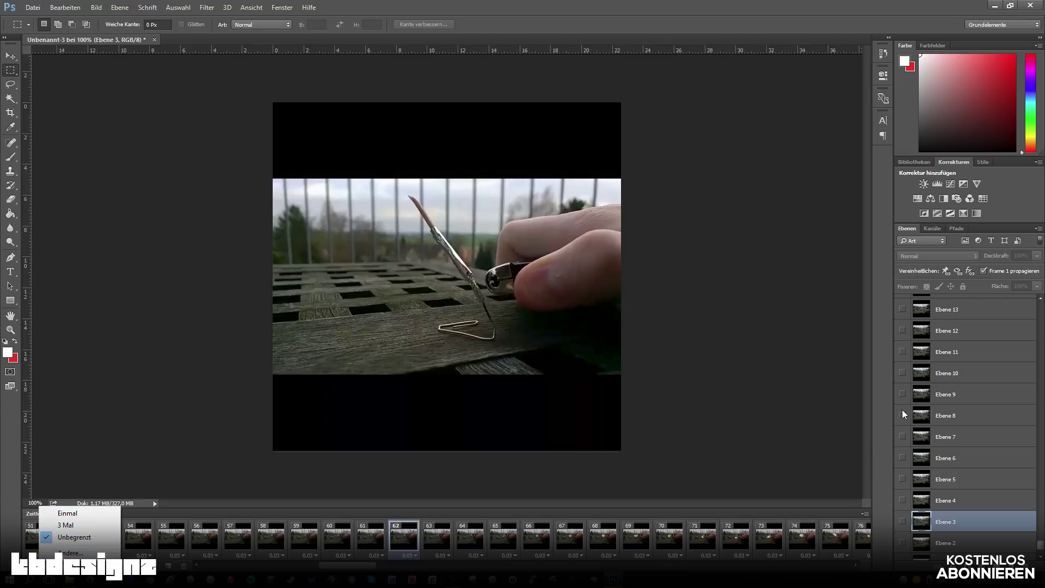
# Set the animation to loop Unbegrenzt and return to the first frame with Ebene 1 active.
pyautogui.click(884, 400)
pyautogui.click(1040, 560)
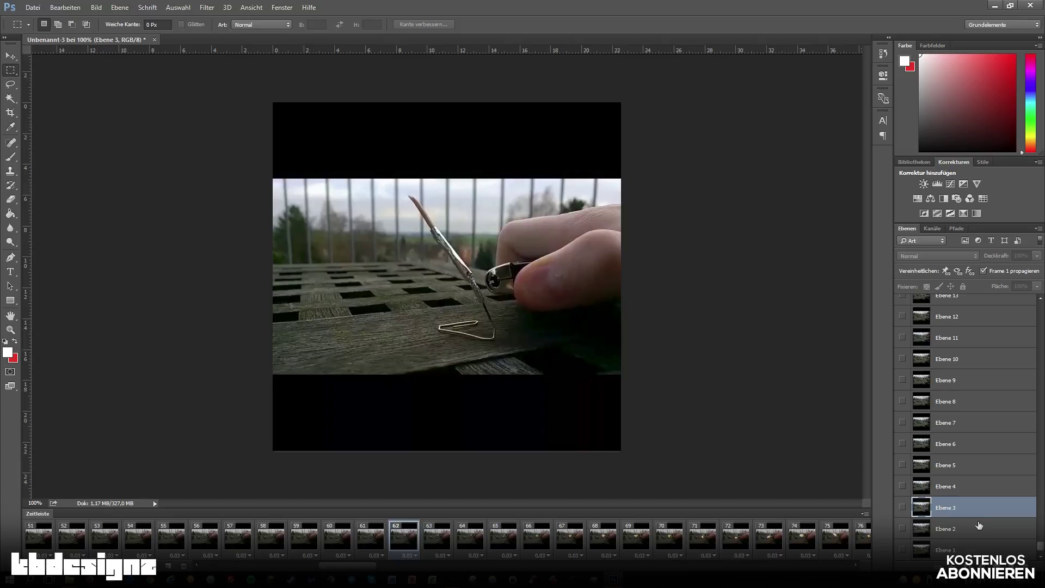
pyautogui.click(976, 546)
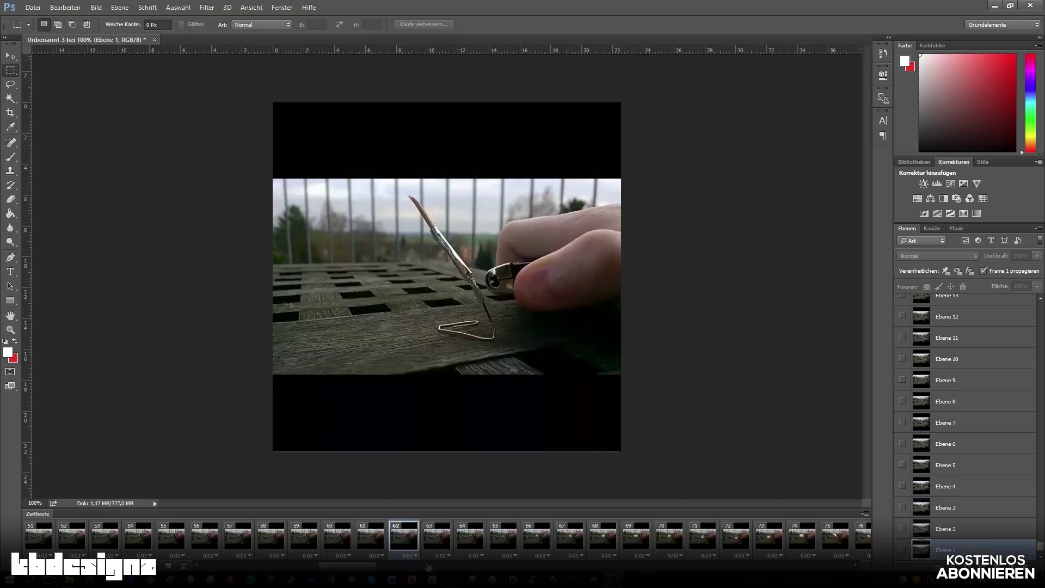
pyautogui.moveTo(338, 567); pyautogui.dragTo(223, 567)
pyautogui.click(48, 539)
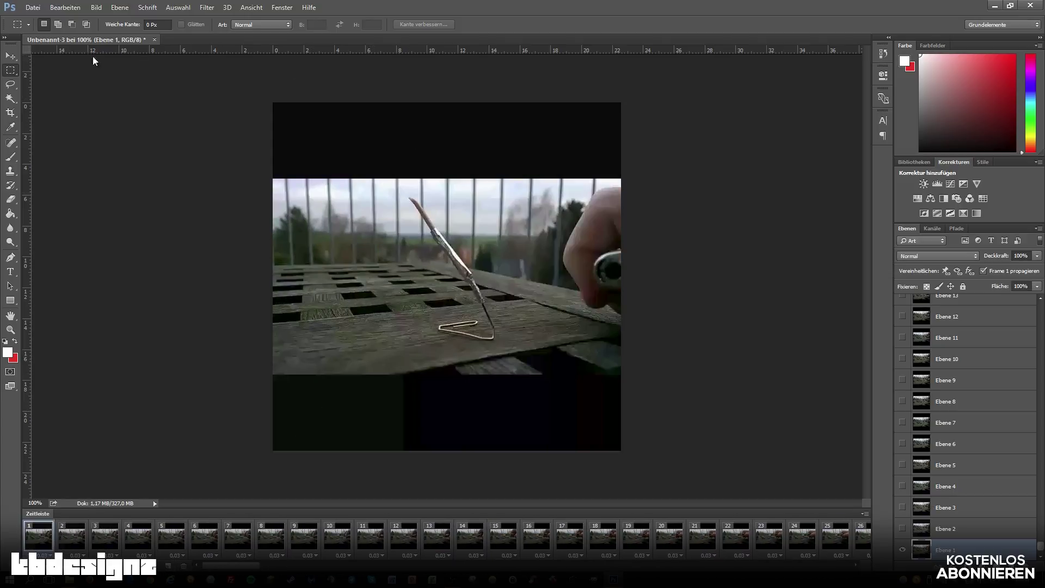
pyautogui.click(10, 117)
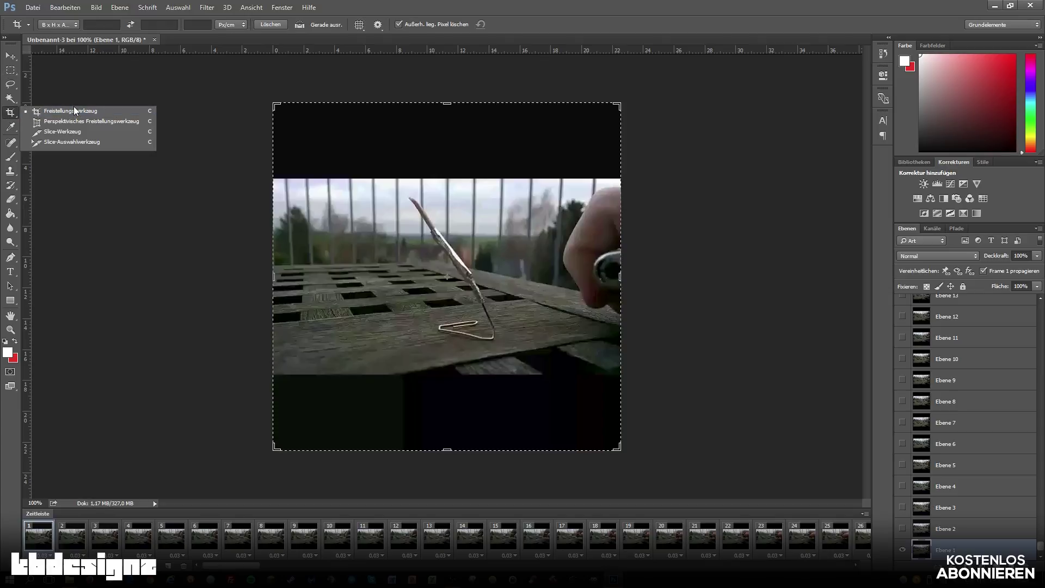
# Crop the top and bottom black bars off the frames with the rectangular Crop tool.
pyautogui.click(79, 109)
pyautogui.moveTo(438, 106); pyautogui.dragTo(440, 140)
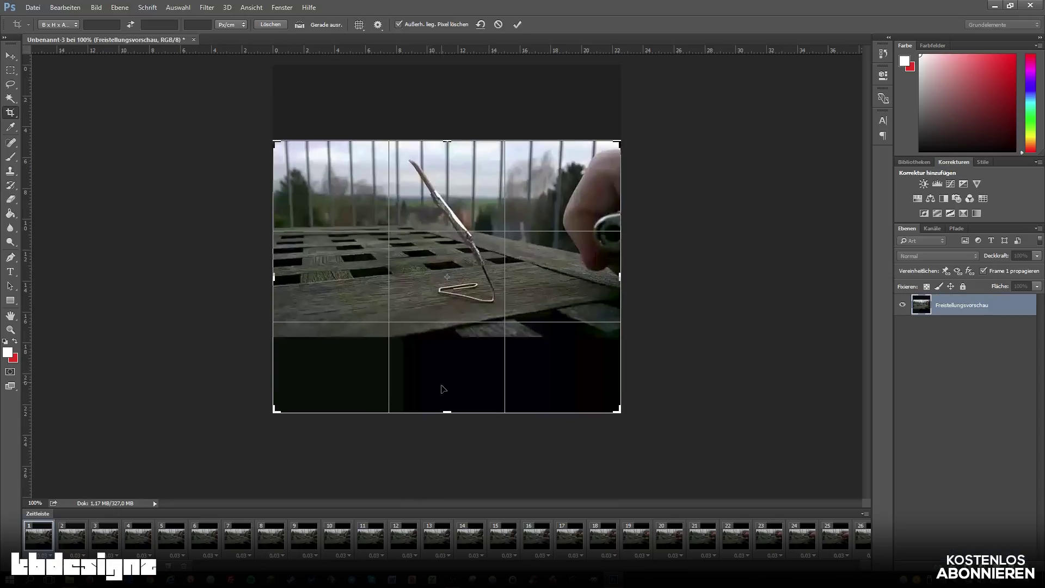
pyautogui.moveTo(445, 412); pyautogui.dragTo(445, 374)
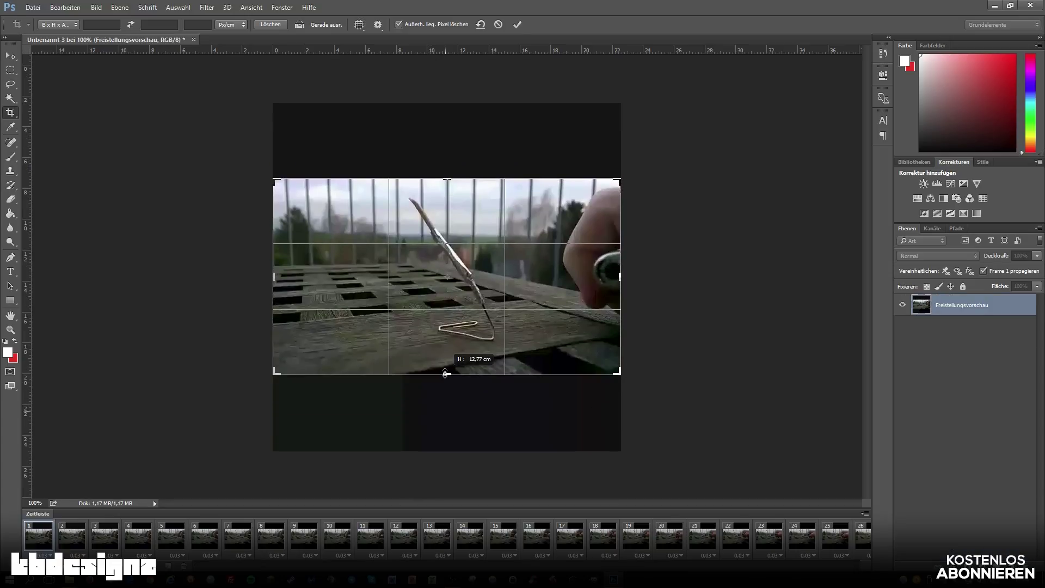
pyautogui.press('Return')
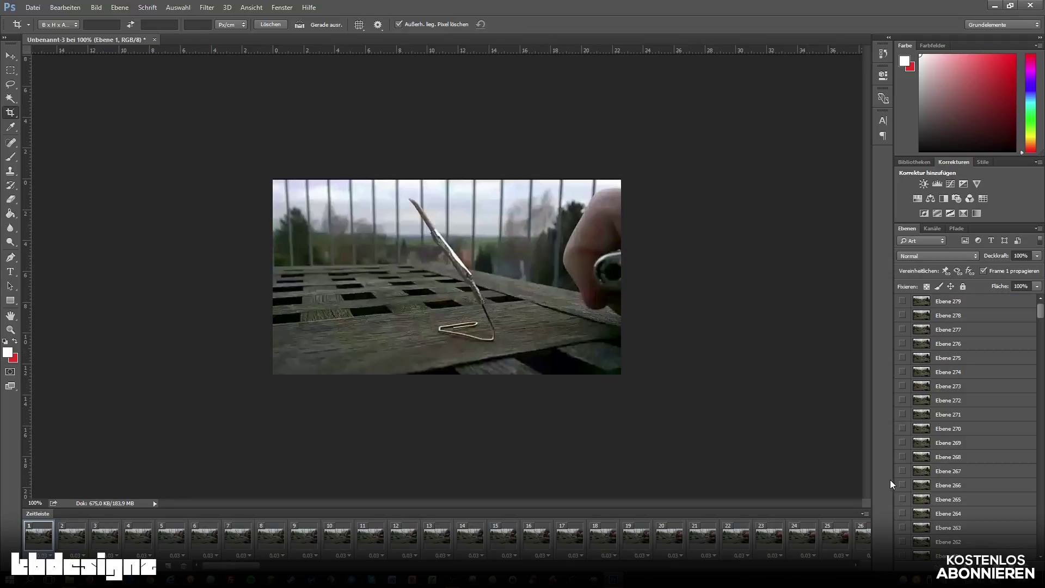
pyautogui.scroll(-3, 913, 403)
# Preview the cropped animation, stopping playback on the flaming lighter frame.
pyautogui.press('space')
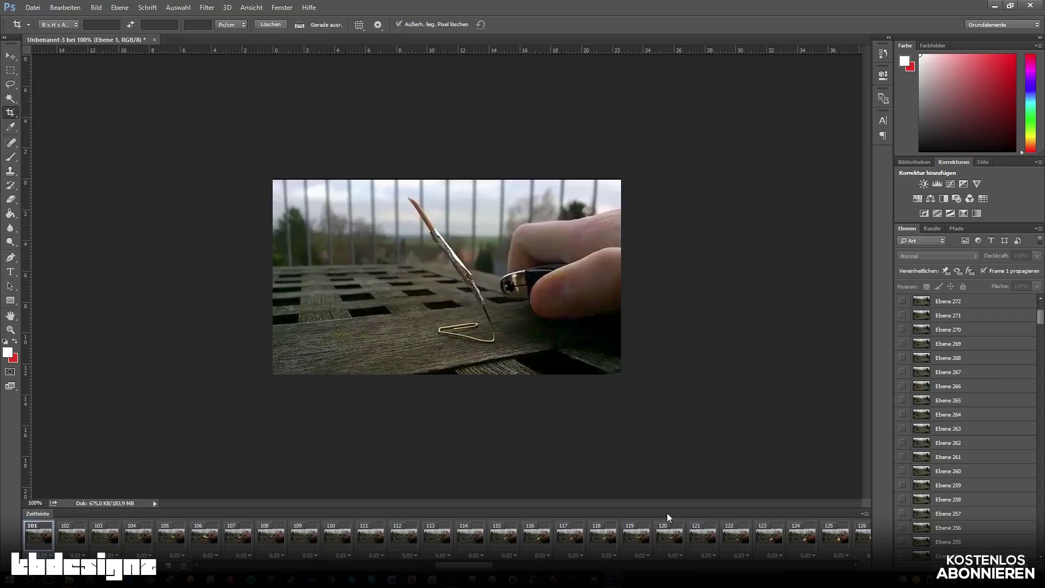
pyautogui.press('space')
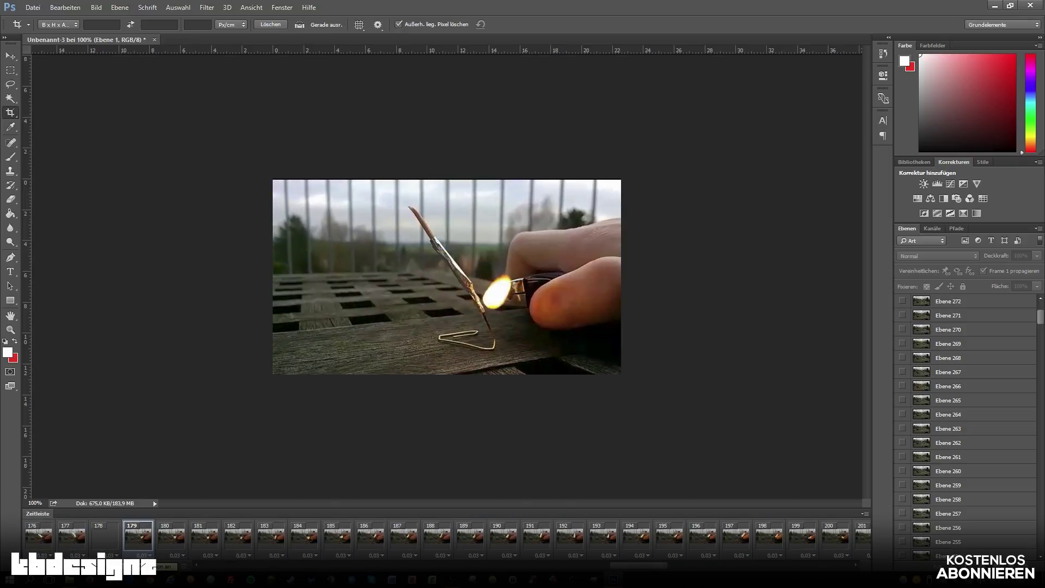
pyautogui.press('space')
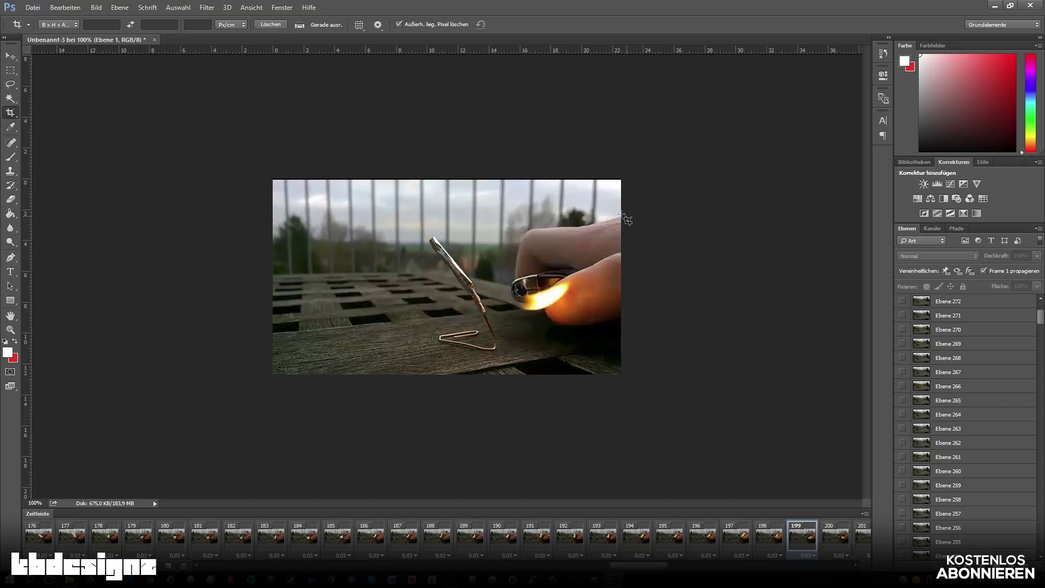
pyautogui.click(32, 8)
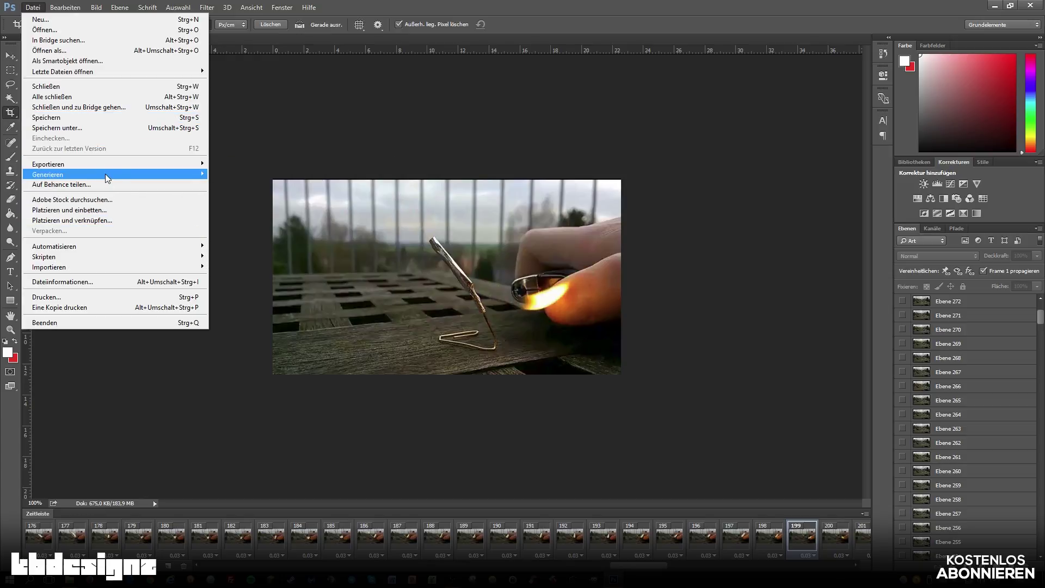
pyautogui.moveTo(48, 164)
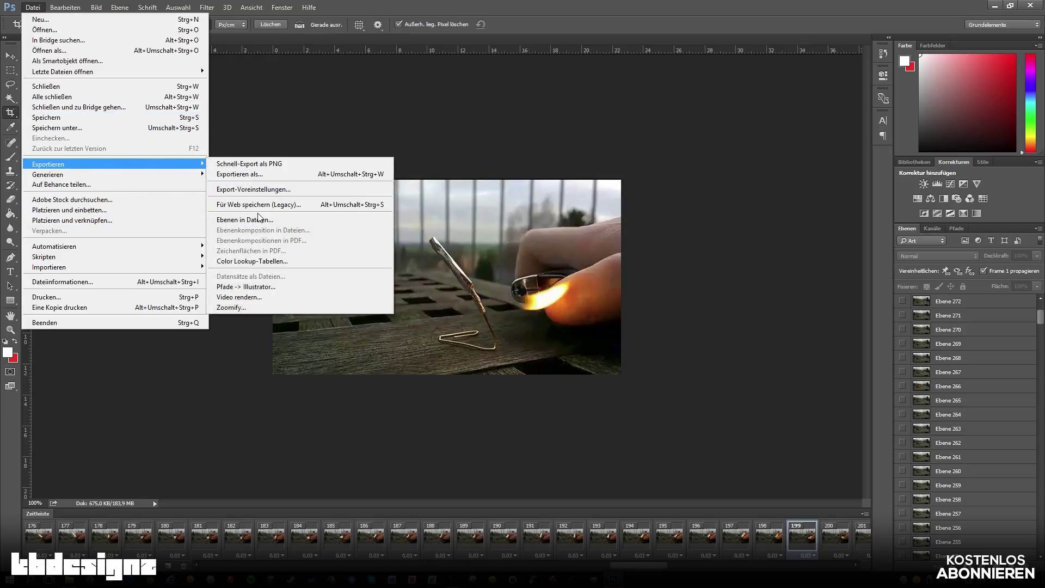
# Open Save for Web (Legacy) to preview the animation as a 640 × 360 GIF.
pyautogui.click(252, 205)
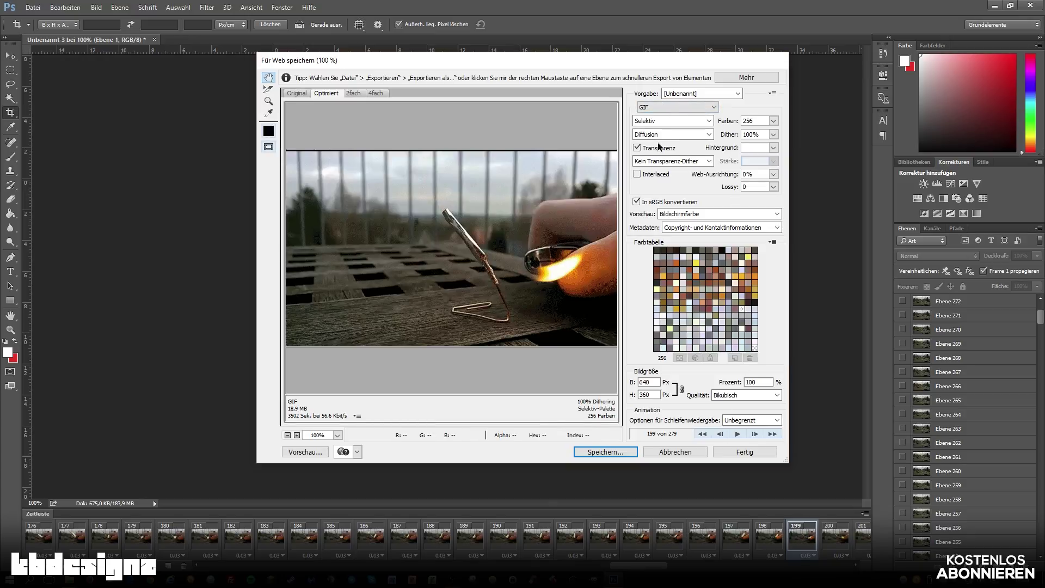
# Keep GIF as the export format and try the Once looping option.
pyautogui.click(670, 109)
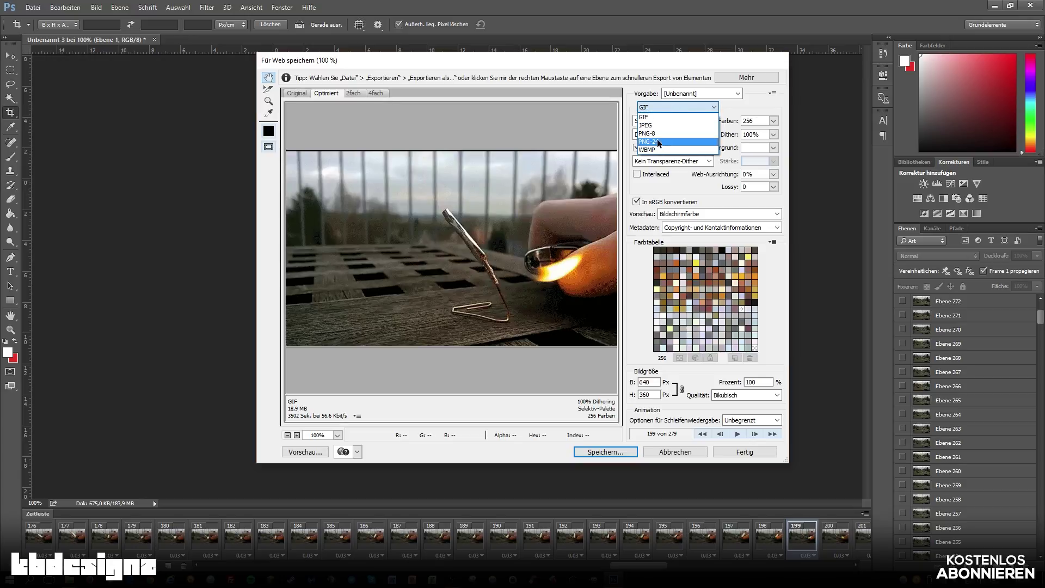
pyautogui.click(654, 108)
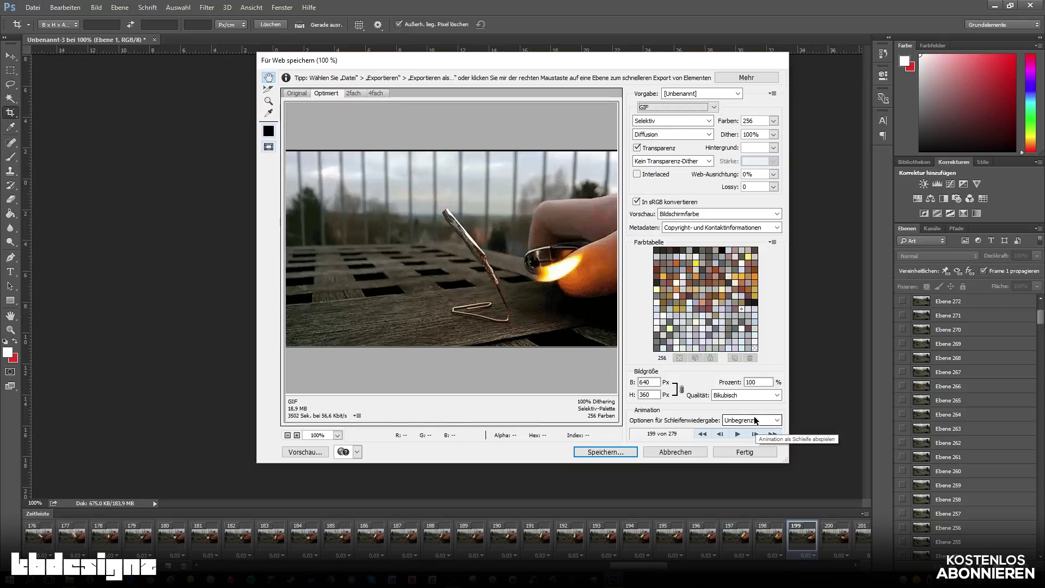
pyautogui.click(757, 420)
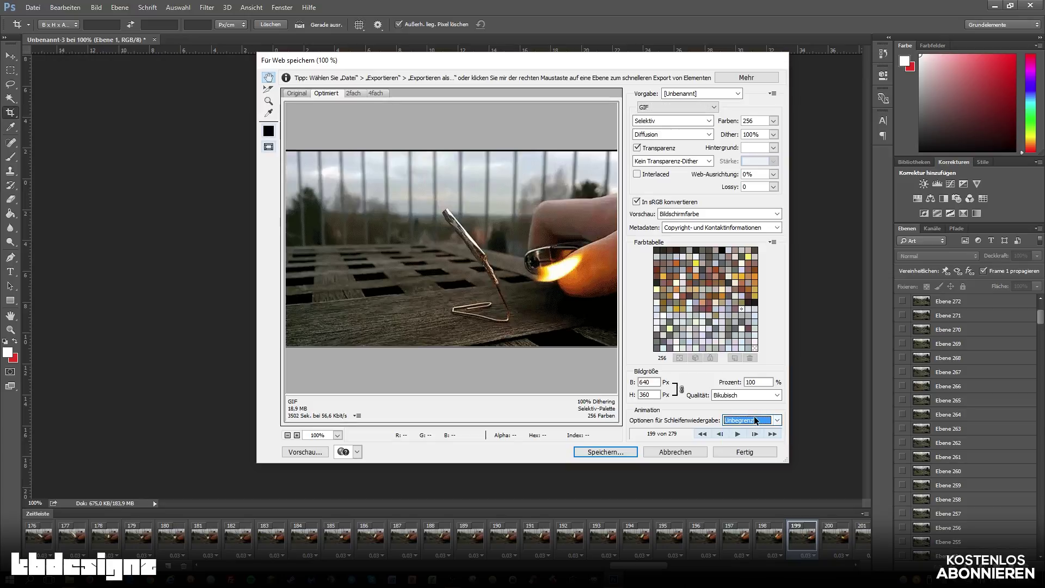
pyautogui.click(756, 419)
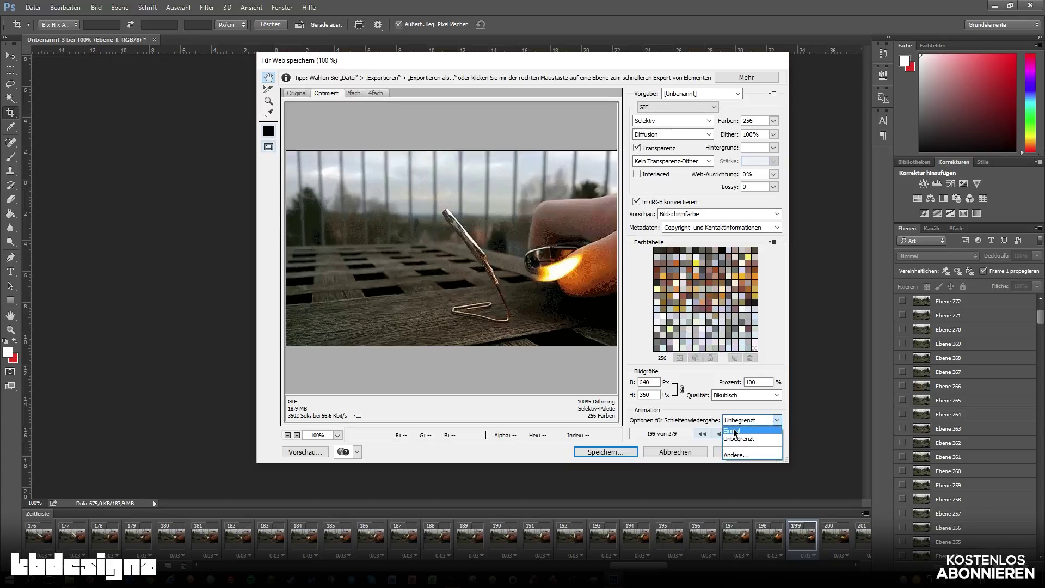
pyautogui.click(737, 433)
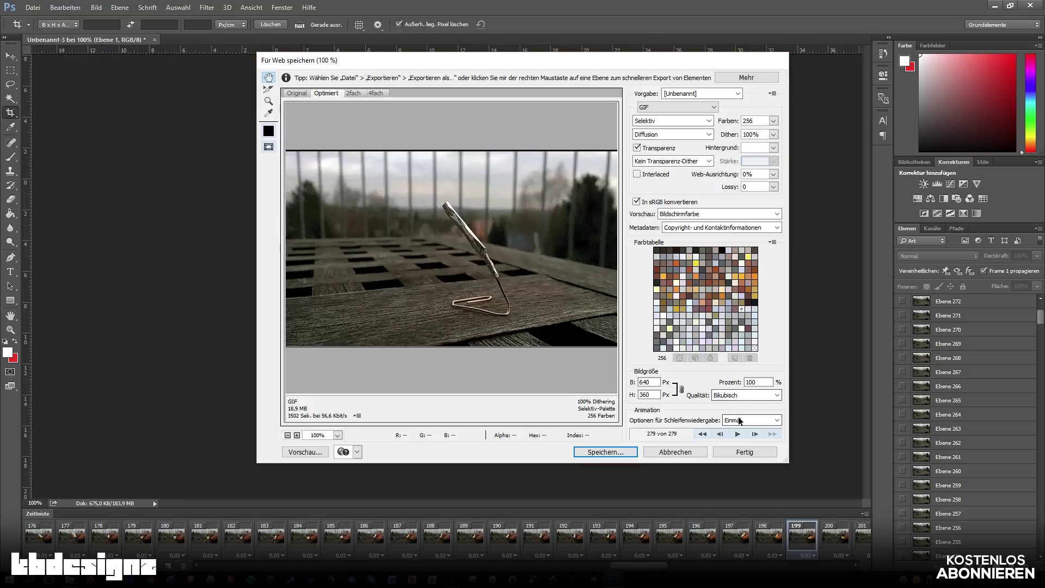
# Set GIF looping to Forever, dismissing the custom repeat count, and bring up the save dialog.
pyautogui.click(742, 420)
pyautogui.click(738, 439)
pyautogui.click(735, 420)
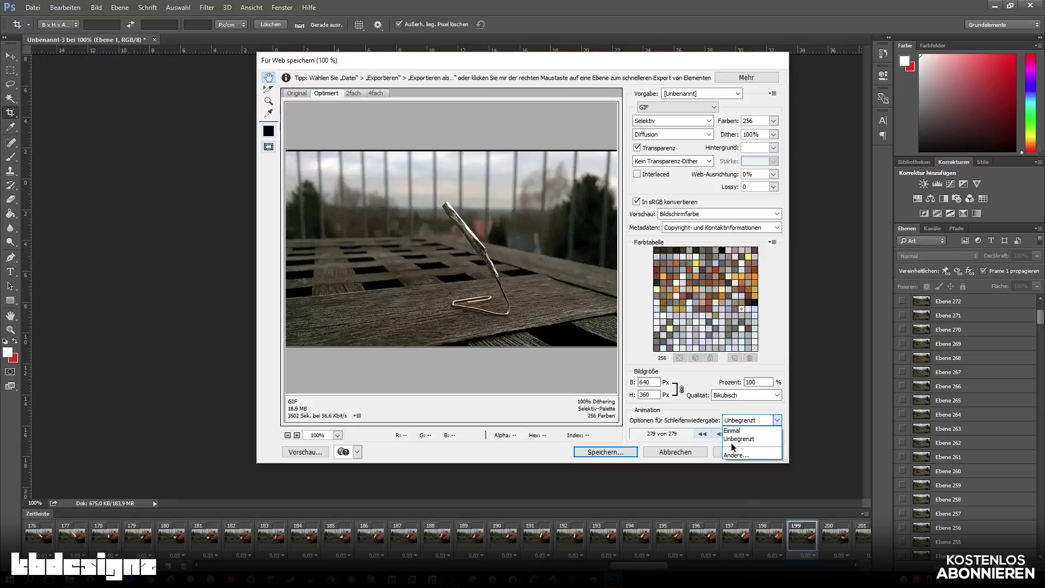
pyautogui.click(733, 455)
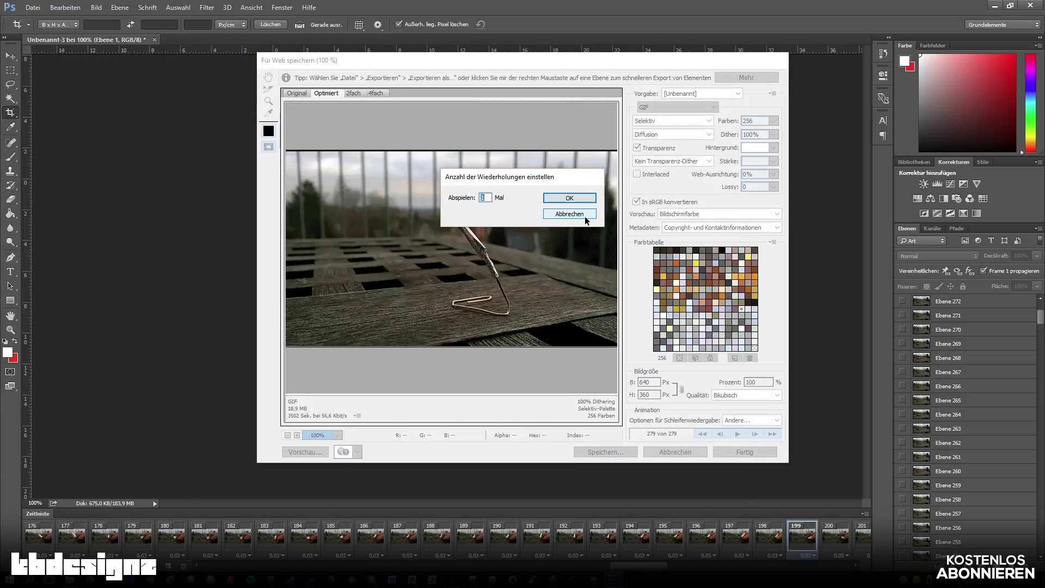
pyautogui.click(567, 198)
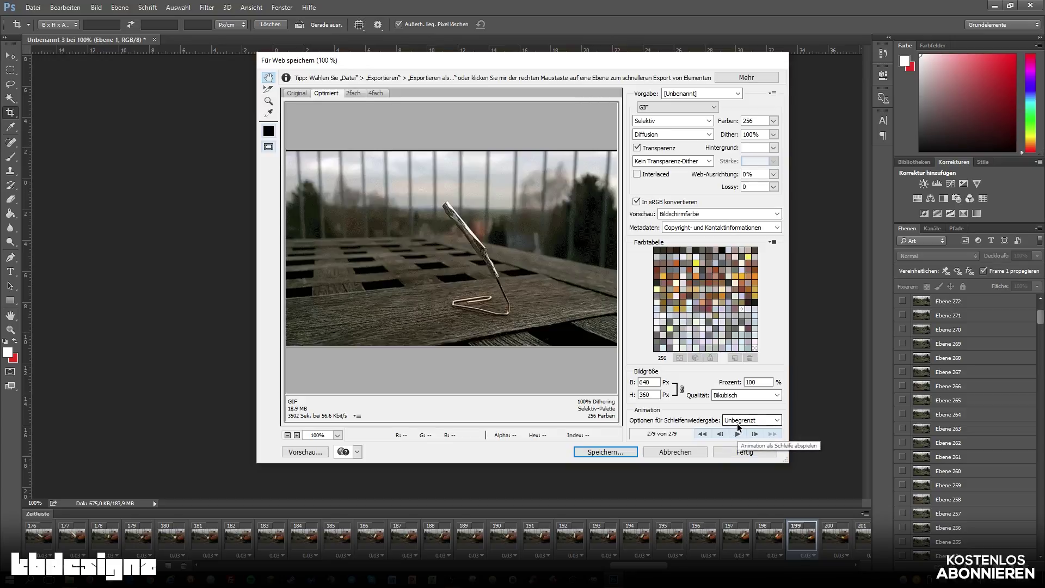
pyautogui.click(588, 453)
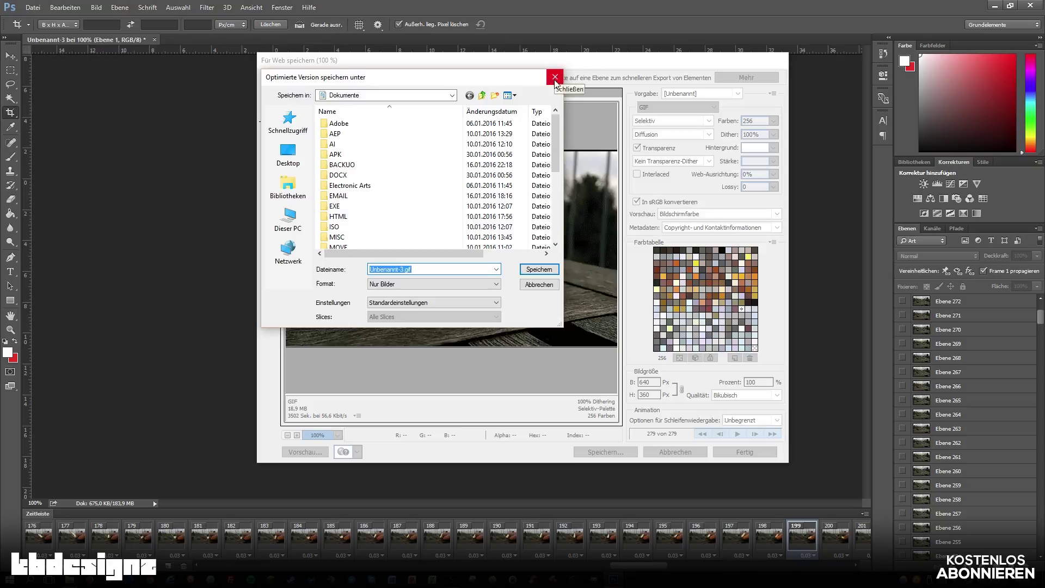
pyautogui.click(538, 270)
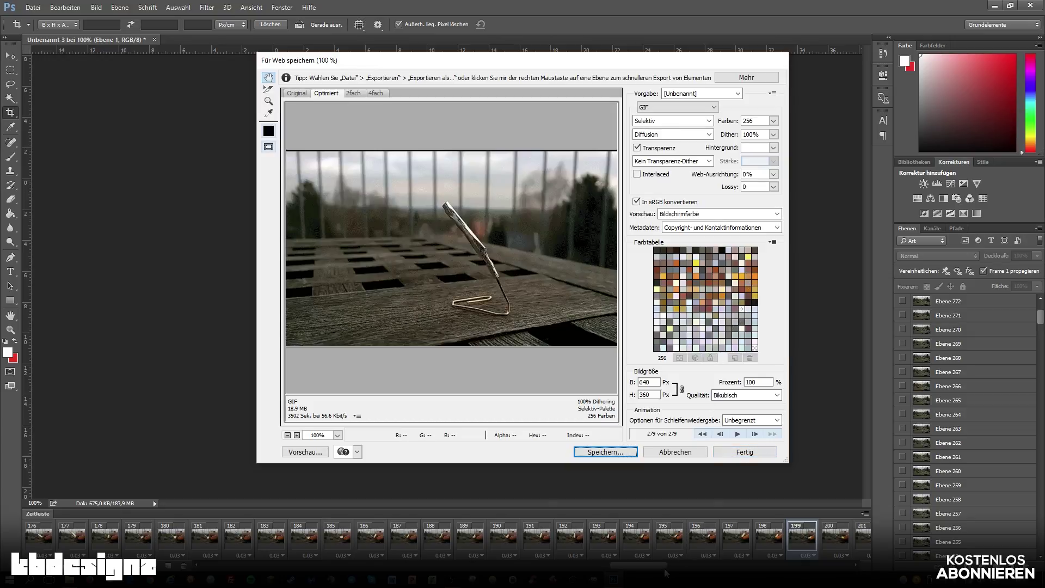
pyautogui.press('Return')
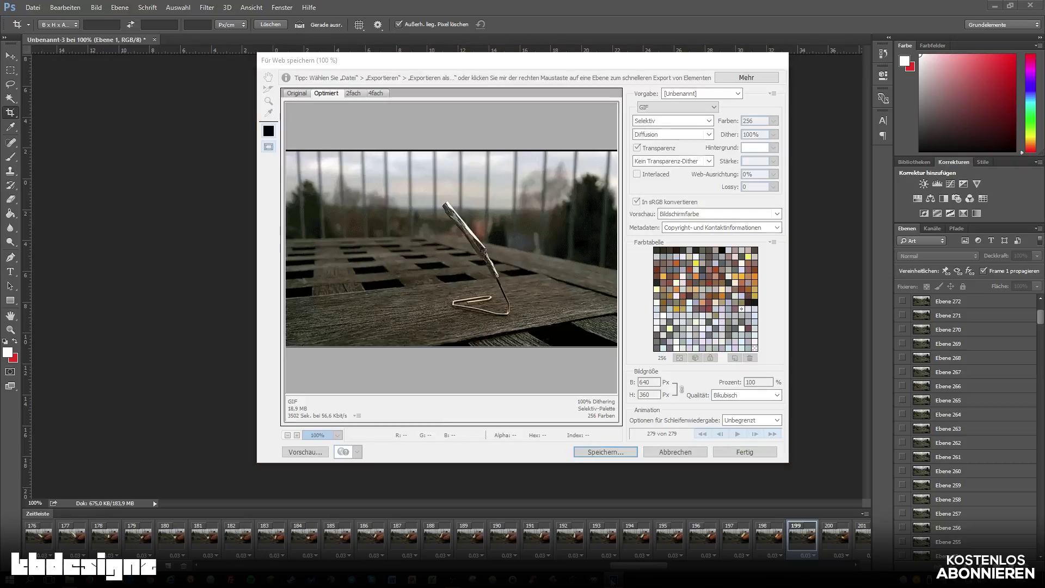